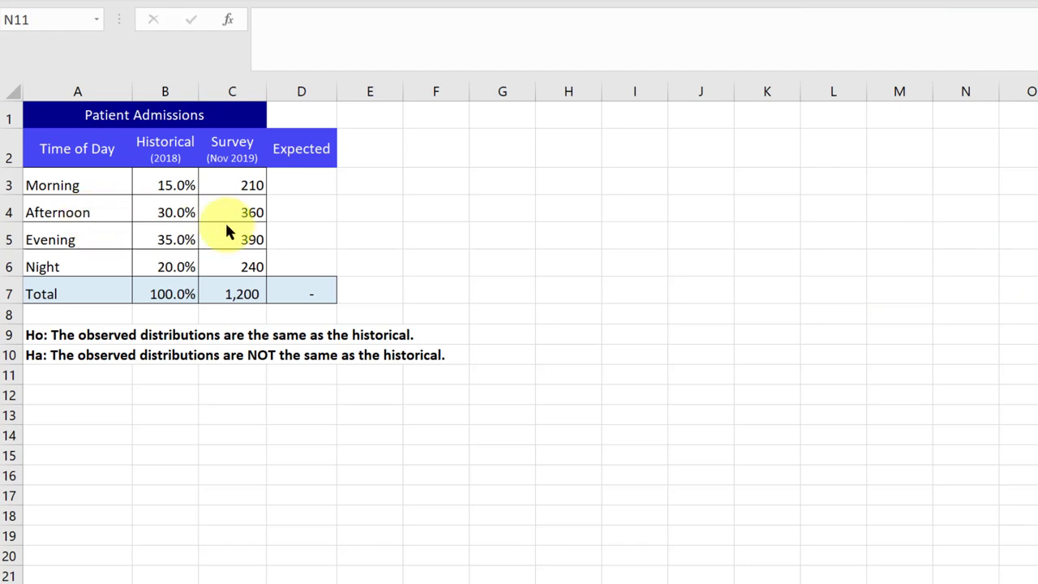
Enter the formula =B3*$C$7 in D3 to calculate the expected Morning admissions
{"action": "left_click", "coordinate": [316, 185]}
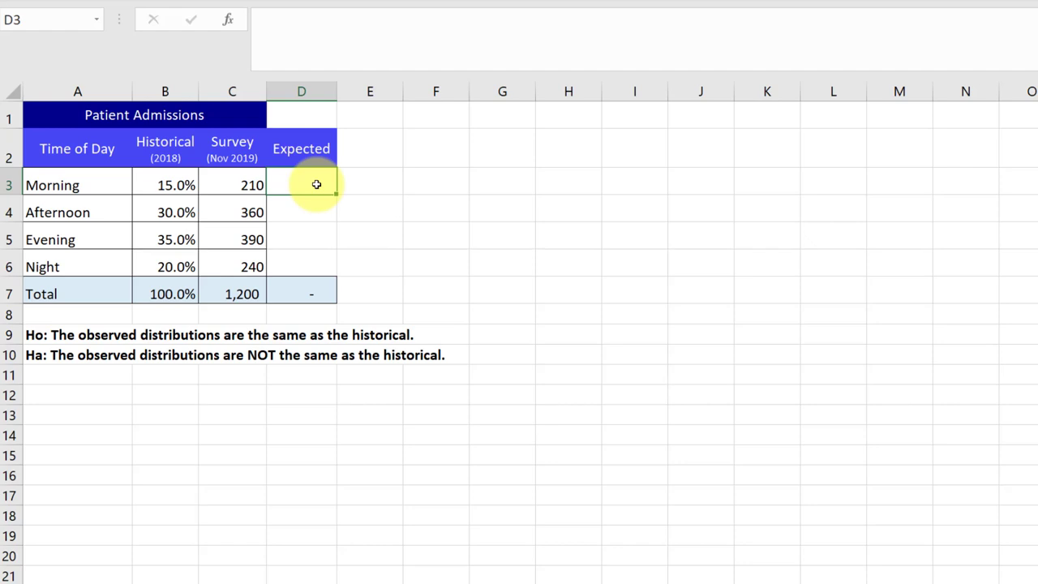
{"action": "type", "text": "="}
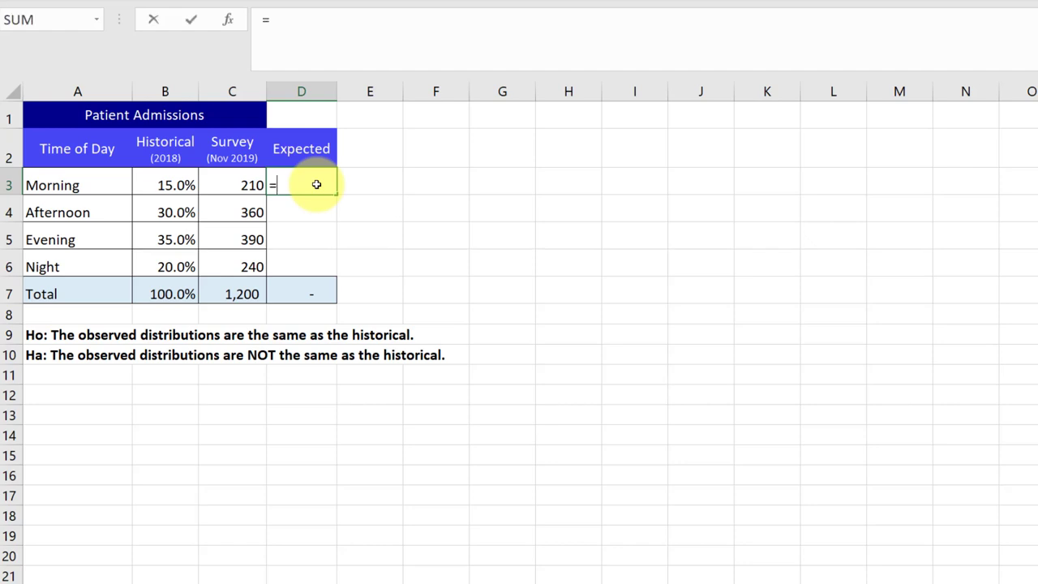
{"action": "left_click", "coordinate": [165, 185]}
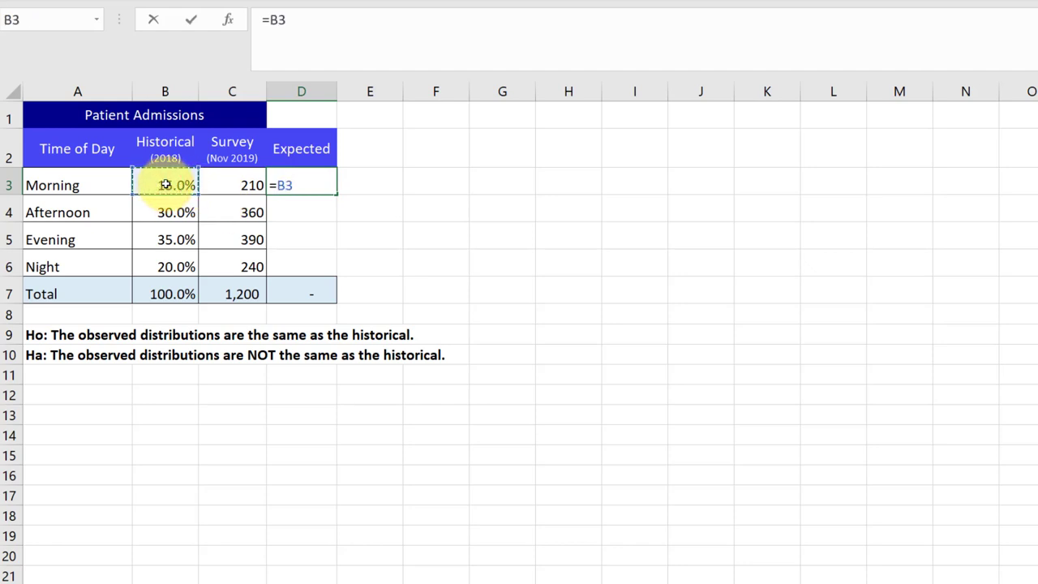
{"action": "type", "text": "*"}
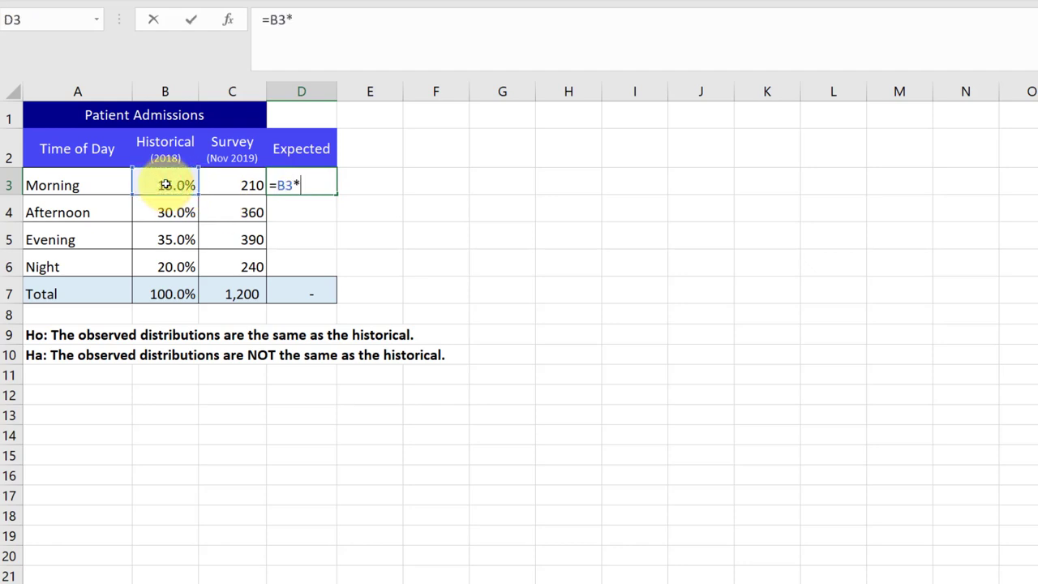
{"action": "left_click", "coordinate": [232, 297]}
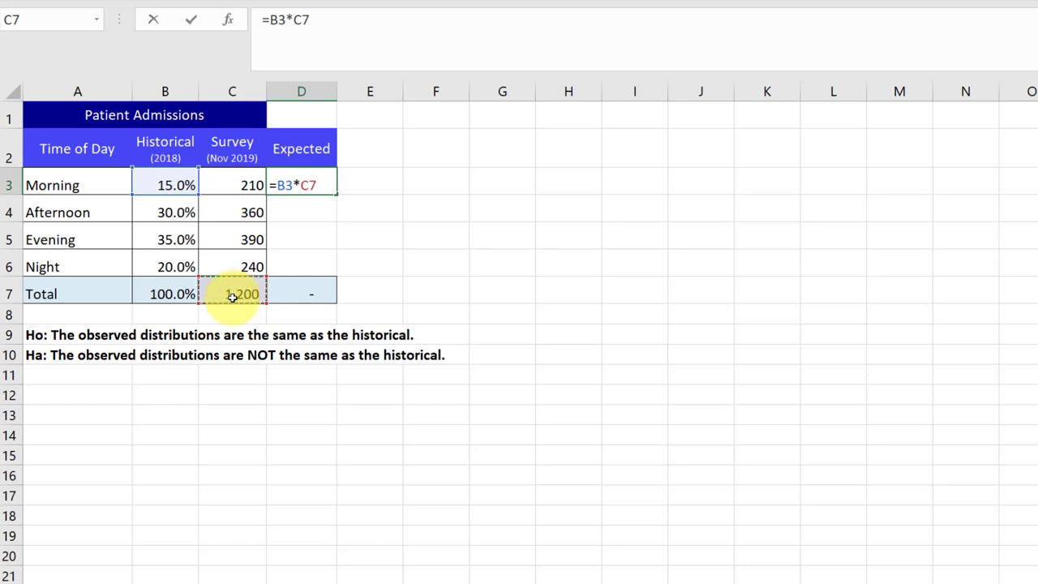
{"action": "key", "text": "F4"}
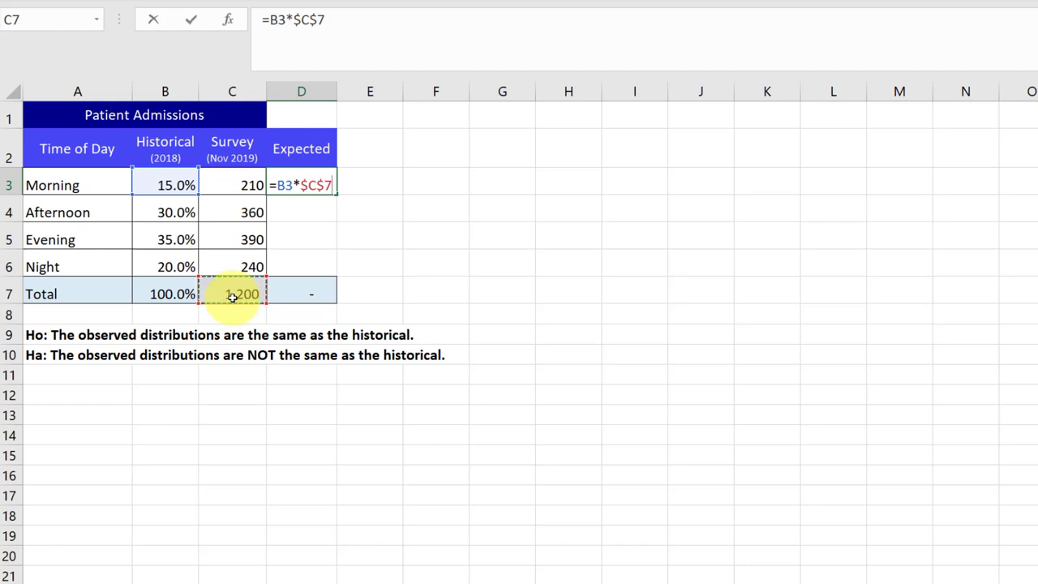
{"action": "key", "text": "Return"}
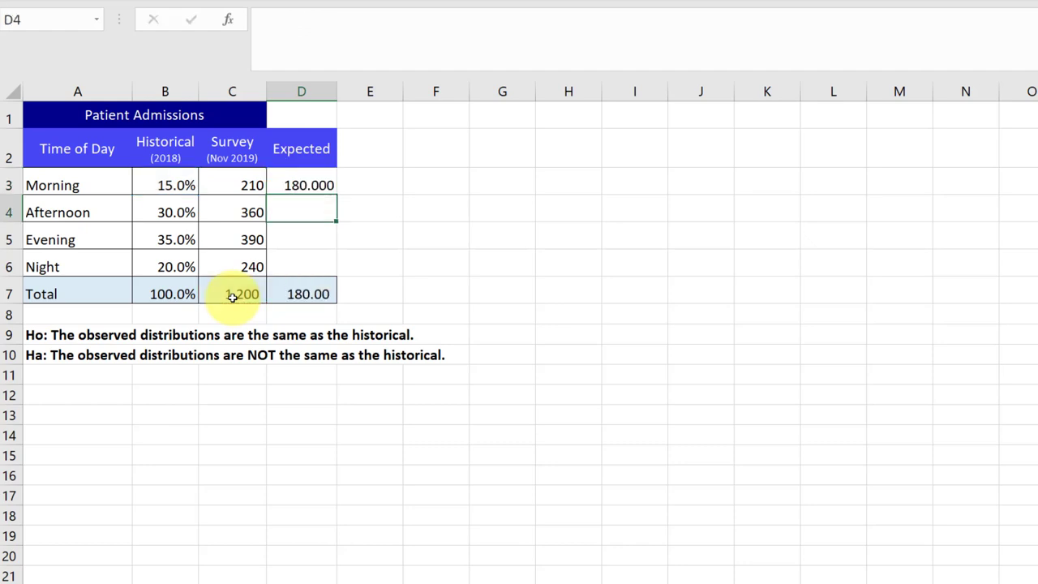
Fill the expected-value formula from D3 down through D6 for the remaining times of day
{"action": "left_click", "coordinate": [311, 184]}
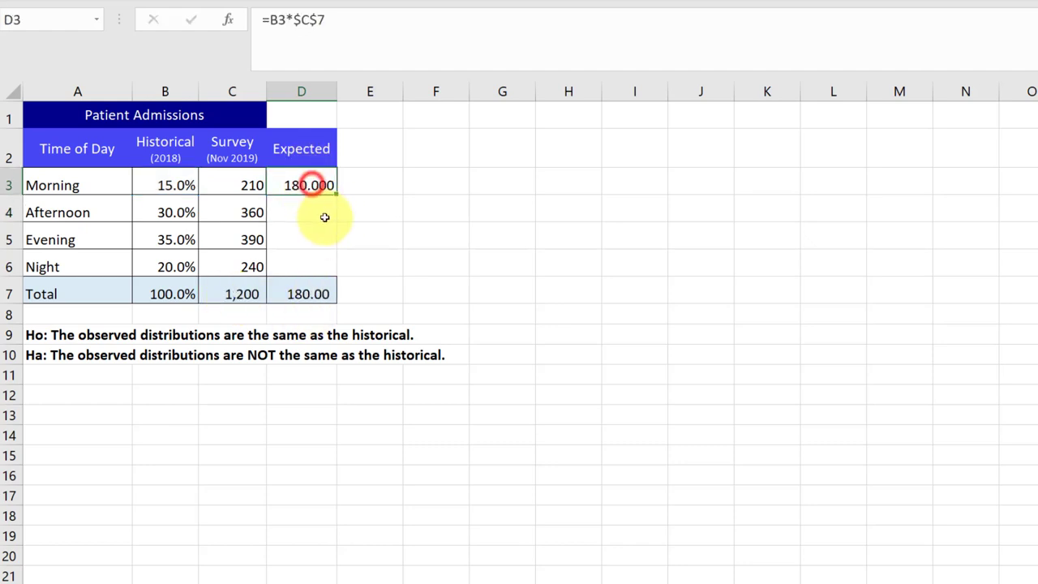
{"action": "left_click_drag", "start_coordinate": [335, 194], "coordinate": [341, 271]}
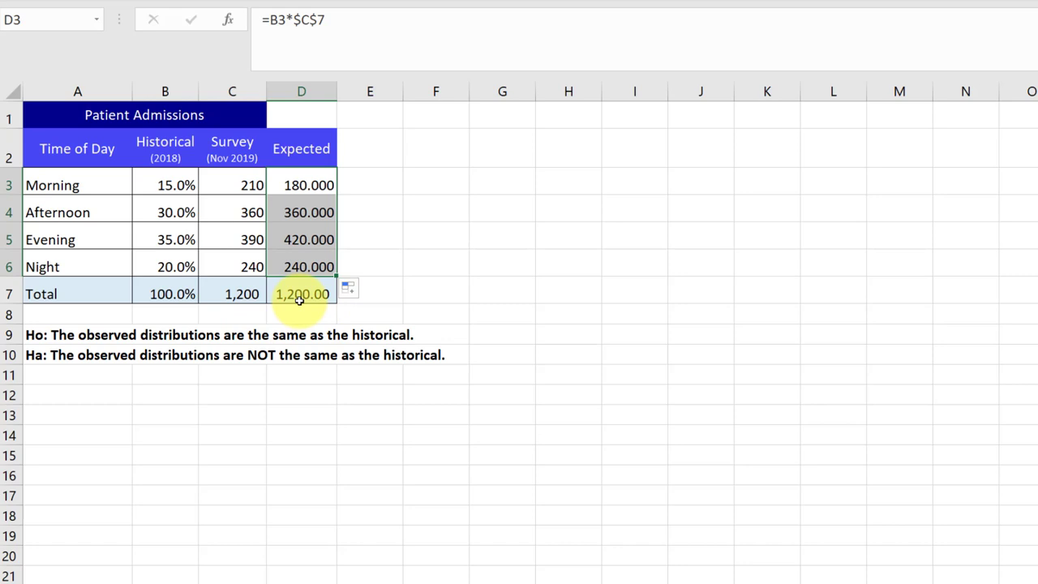
{"action": "left_click", "coordinate": [370, 218]}
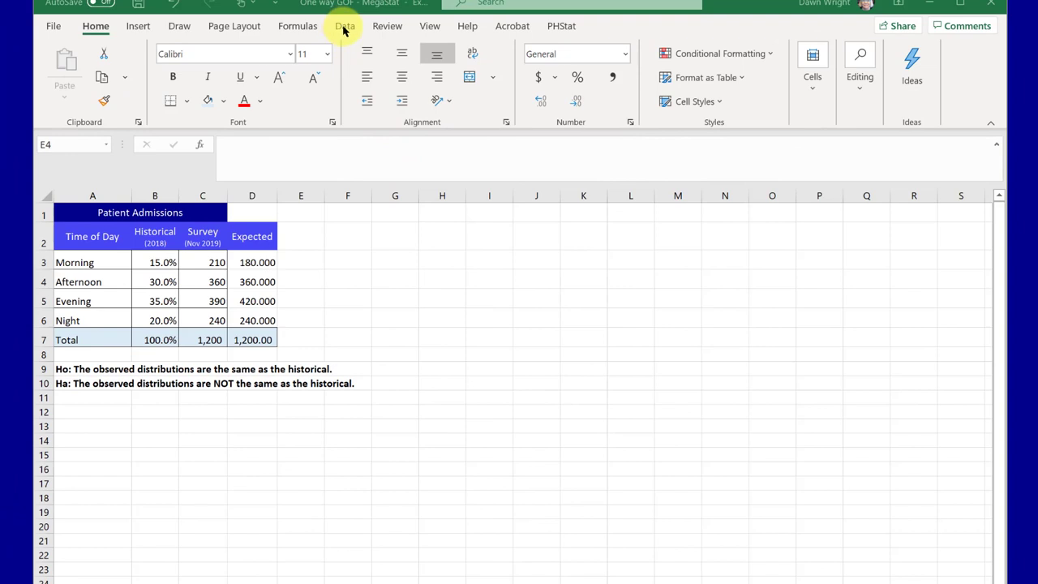
Start MegaStat's chi-square Goodness of Fit Test and place its dialog clear of the admissions table
{"action": "left_click", "coordinate": [345, 27]}
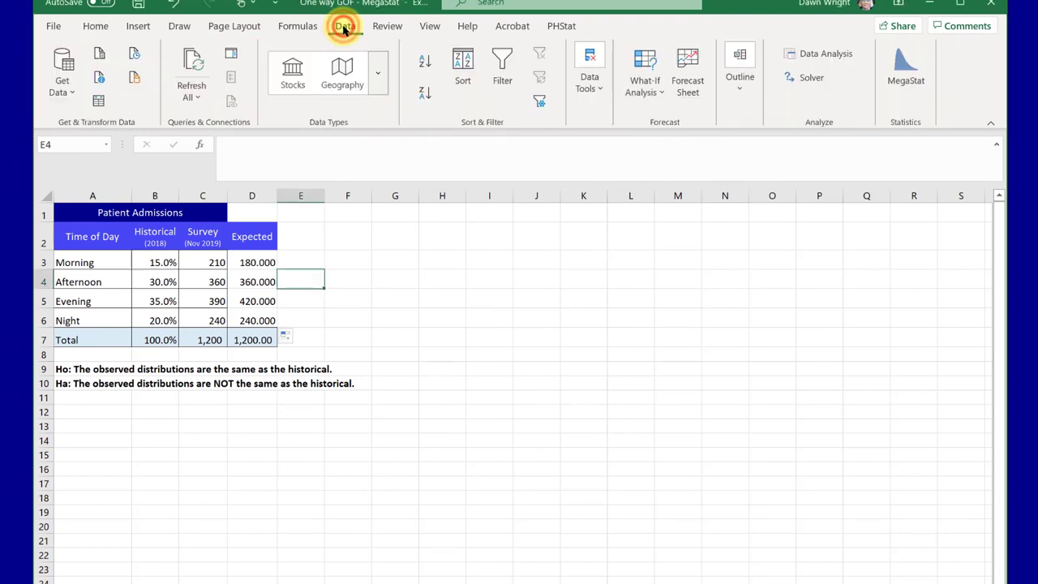
{"action": "left_click", "coordinate": [902, 86]}
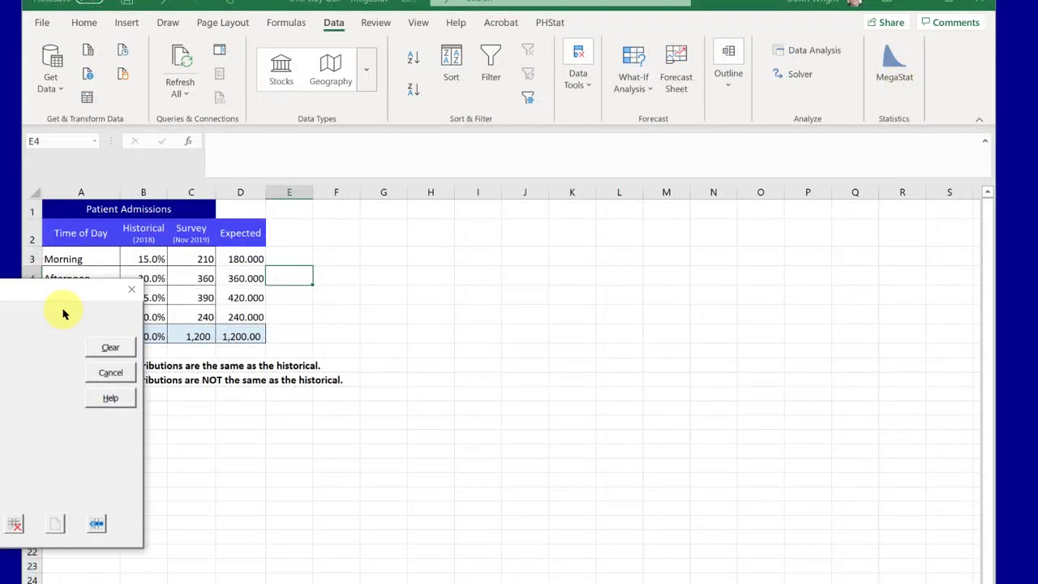
{"action": "left_click_drag", "start_coordinate": [63, 314], "coordinate": [649, 244]}
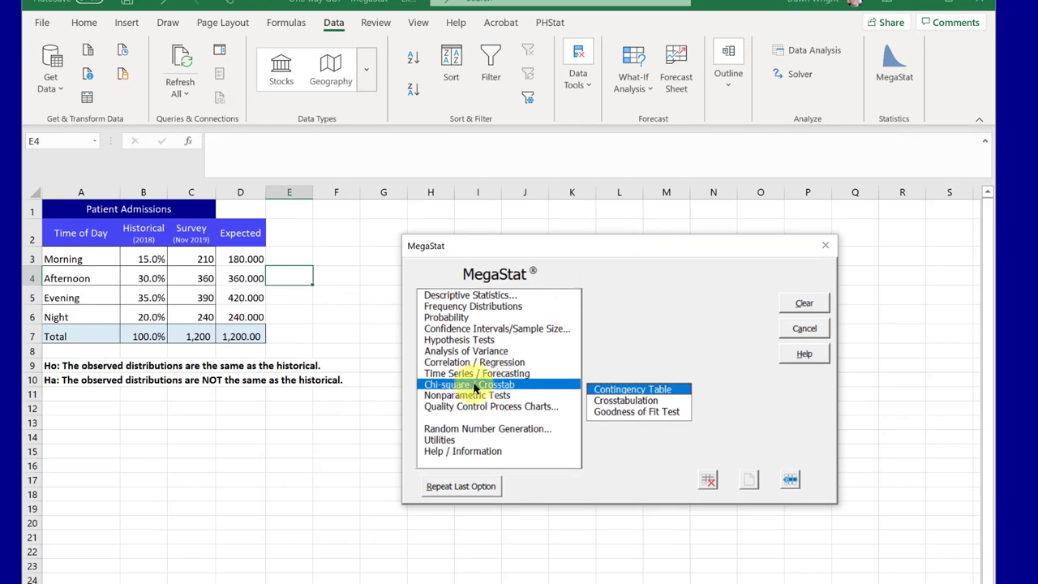
{"action": "left_click", "coordinate": [628, 411]}
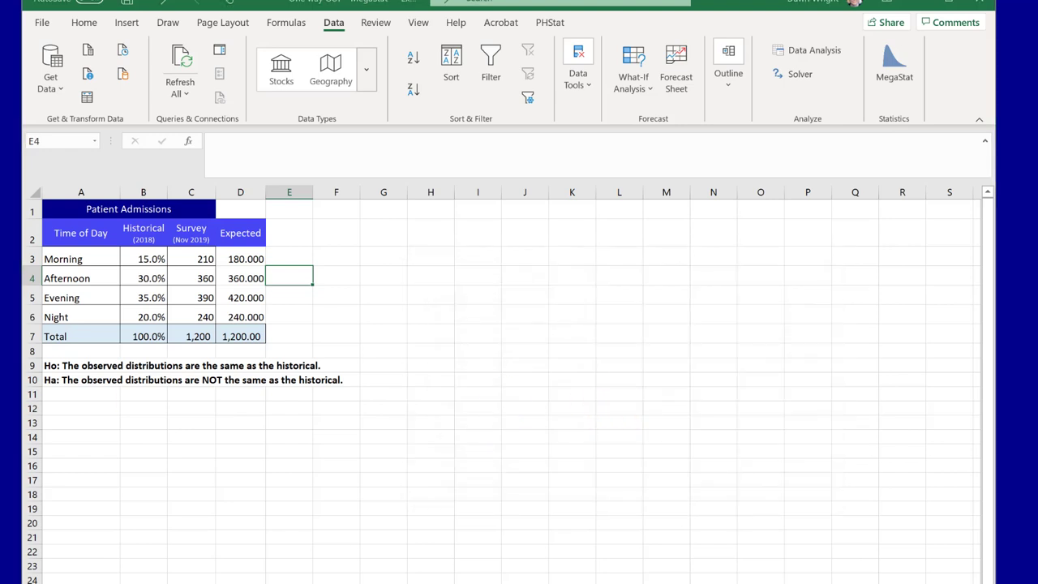
{"action": "left_click_drag", "start_coordinate": [271, 389], "coordinate": [576, 269]}
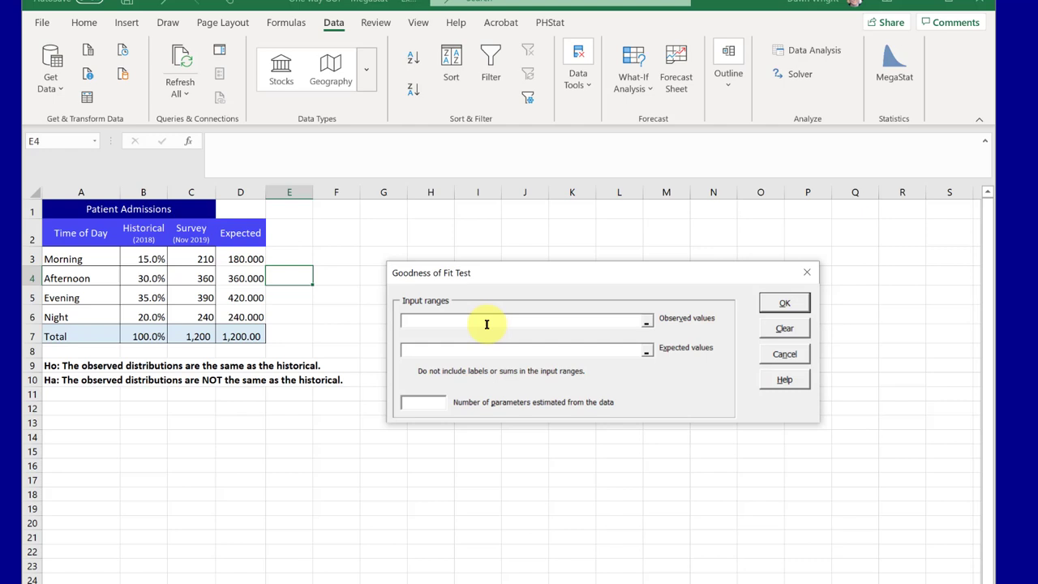
Run the goodness of fit test with C3:C6 as observed values and D3:D6 as expected values
{"action": "left_click", "coordinate": [437, 322]}
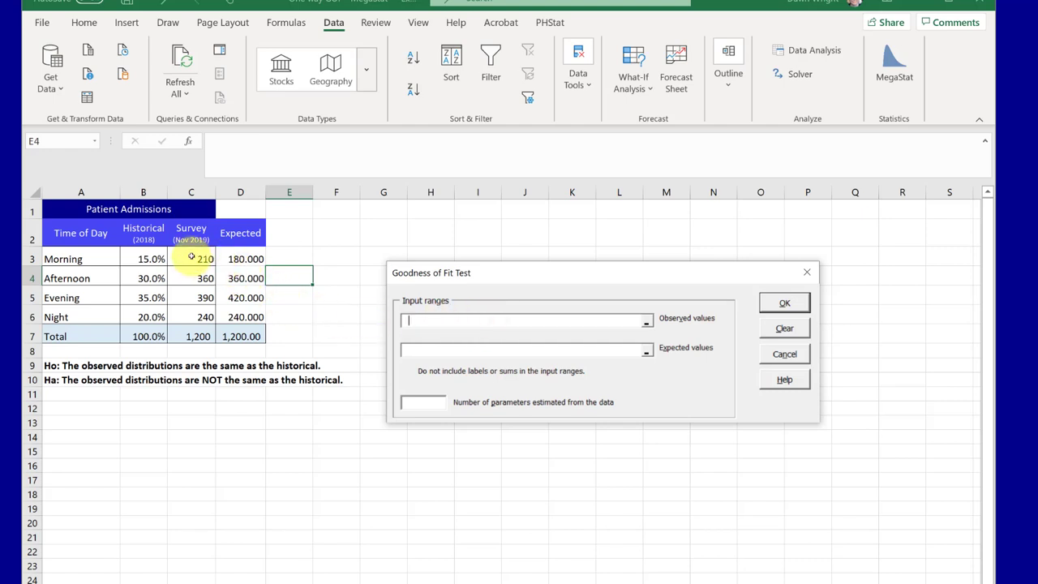
{"action": "left_click_drag", "start_coordinate": [192, 257], "coordinate": [190, 316]}
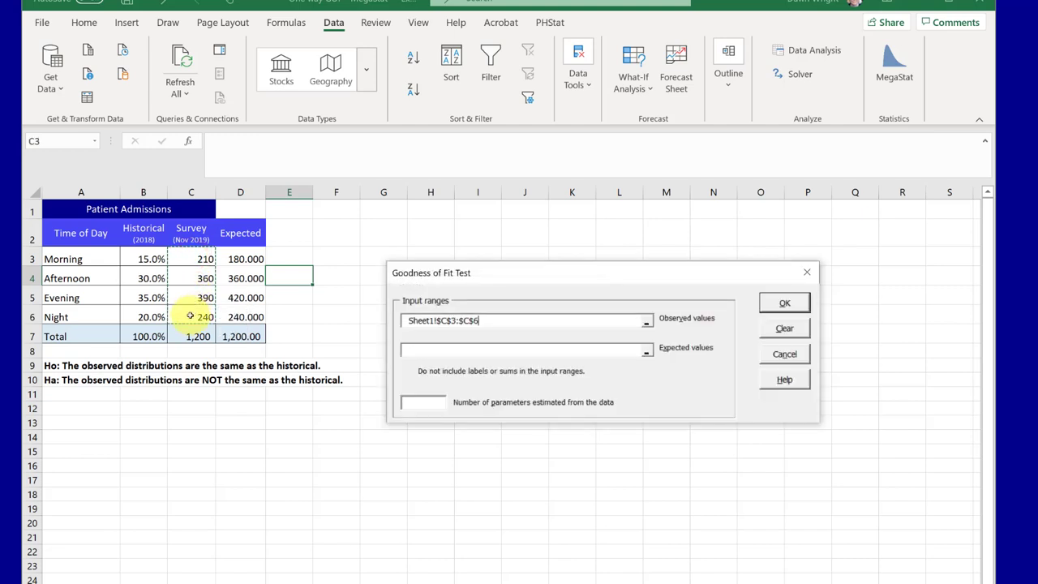
{"action": "left_click", "coordinate": [519, 351]}
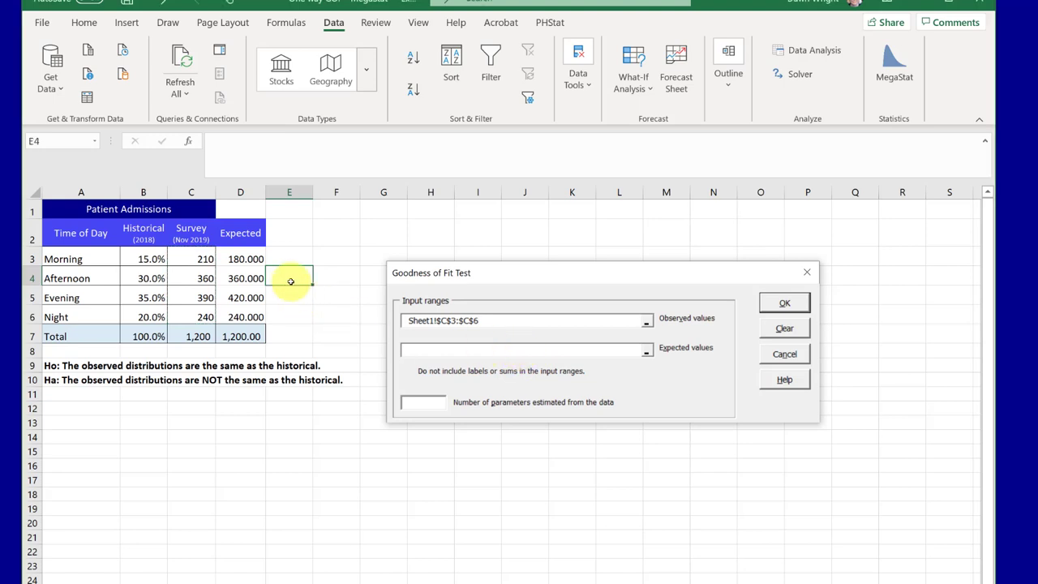
{"action": "left_click_drag", "start_coordinate": [246, 258], "coordinate": [247, 312]}
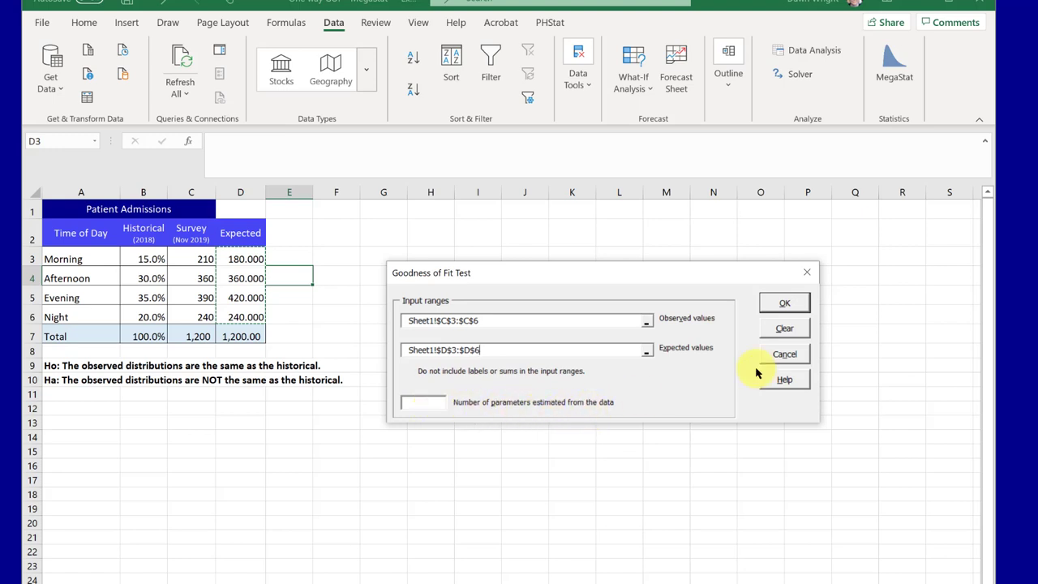
{"action": "left_click", "coordinate": [784, 304]}
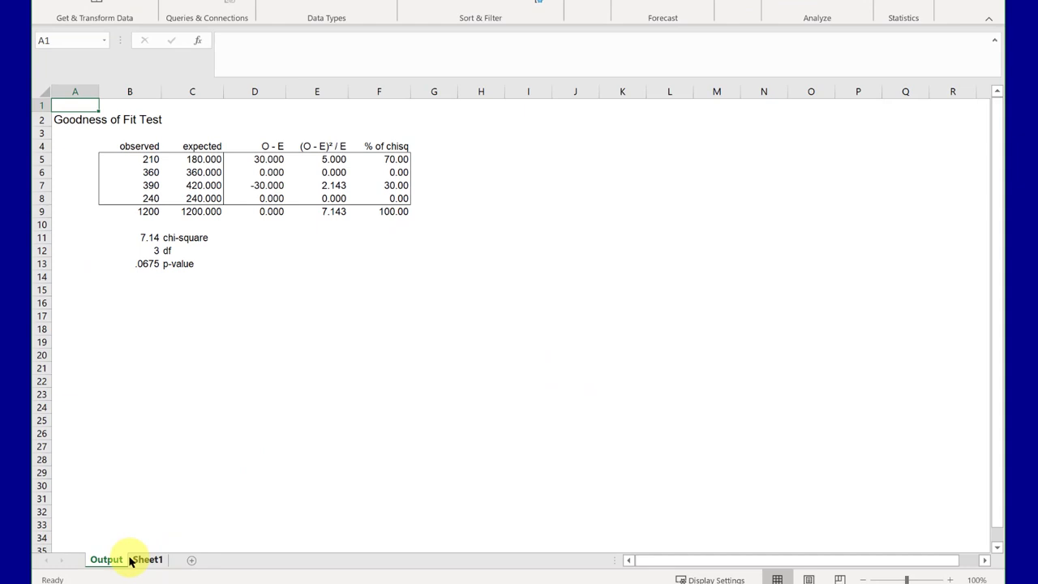
Copy the time-of-day labels from A3:A6 on Sheet1 to the Output sheet beside the observed values, starting at A5
{"action": "left_click", "coordinate": [116, 559]}
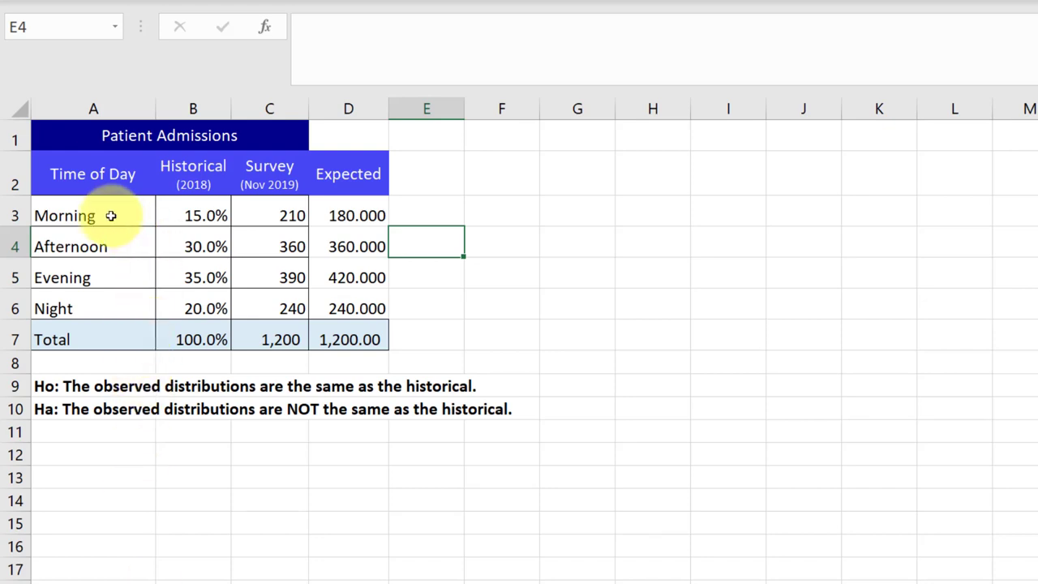
{"action": "left_click", "coordinate": [108, 216]}
{"action": "left_click_drag", "start_coordinate": [105, 247], "coordinate": [105, 300]}
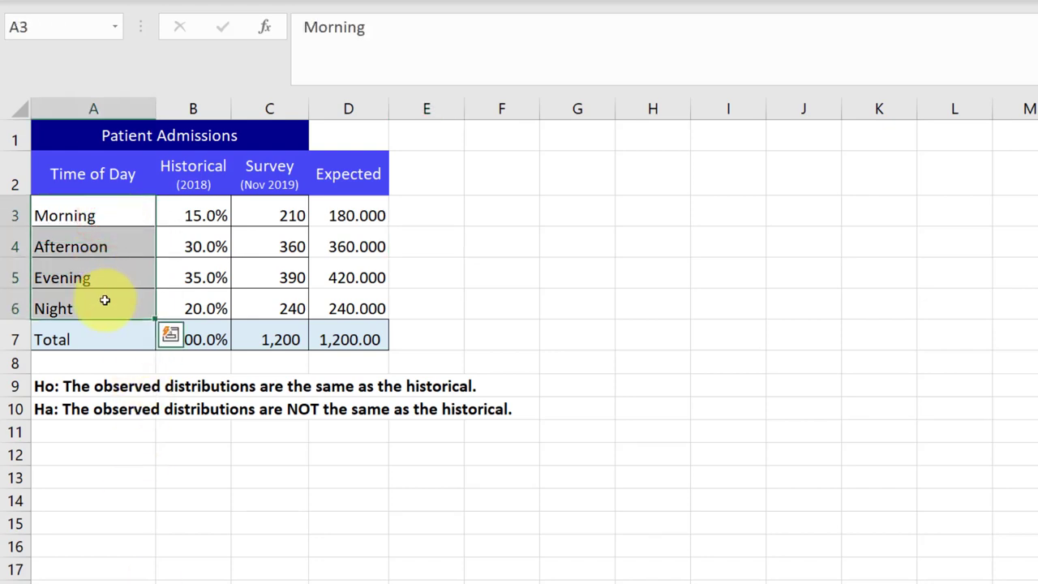
{"action": "key", "text": "ctrl+c"}
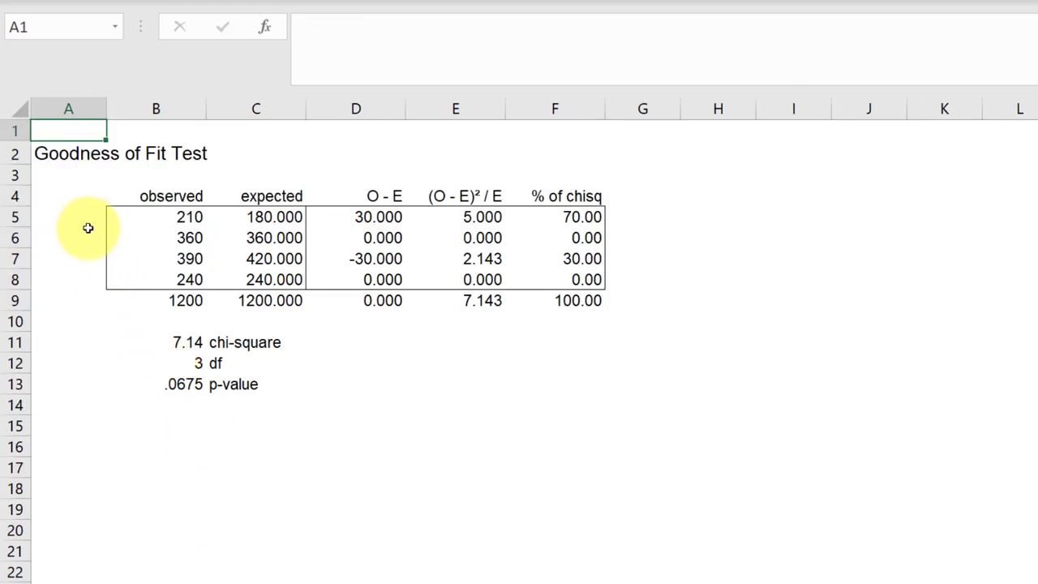
{"action": "left_click", "coordinate": [81, 214]}
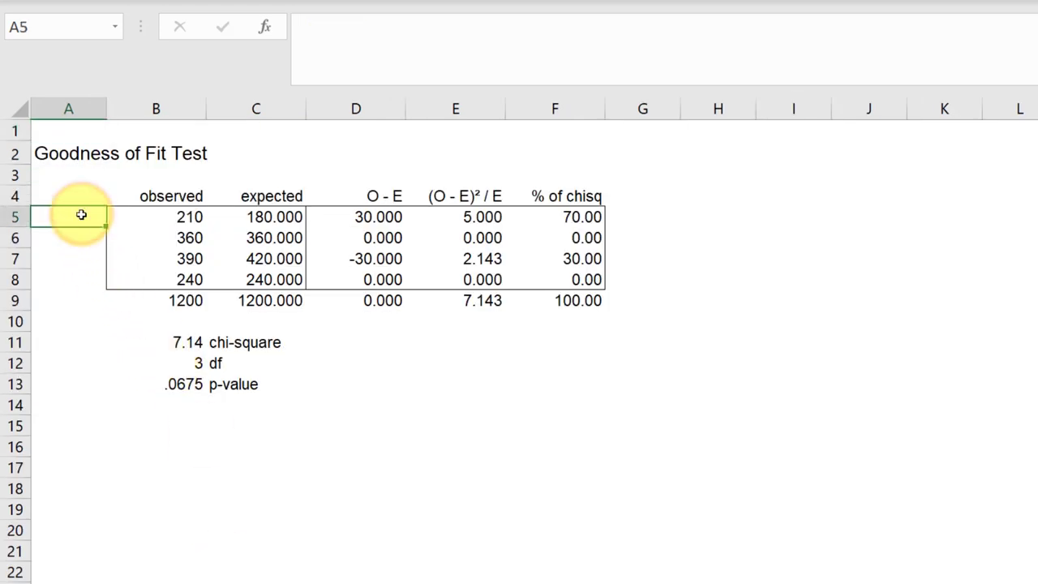
{"action": "key", "text": "ctrl+v"}
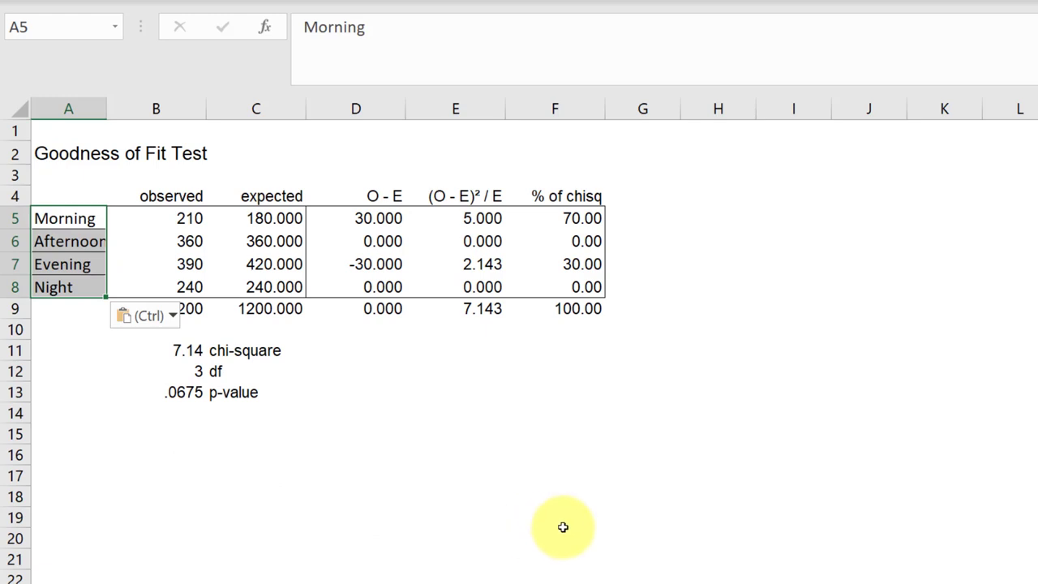
{"action": "left_click", "coordinate": [565, 527]}
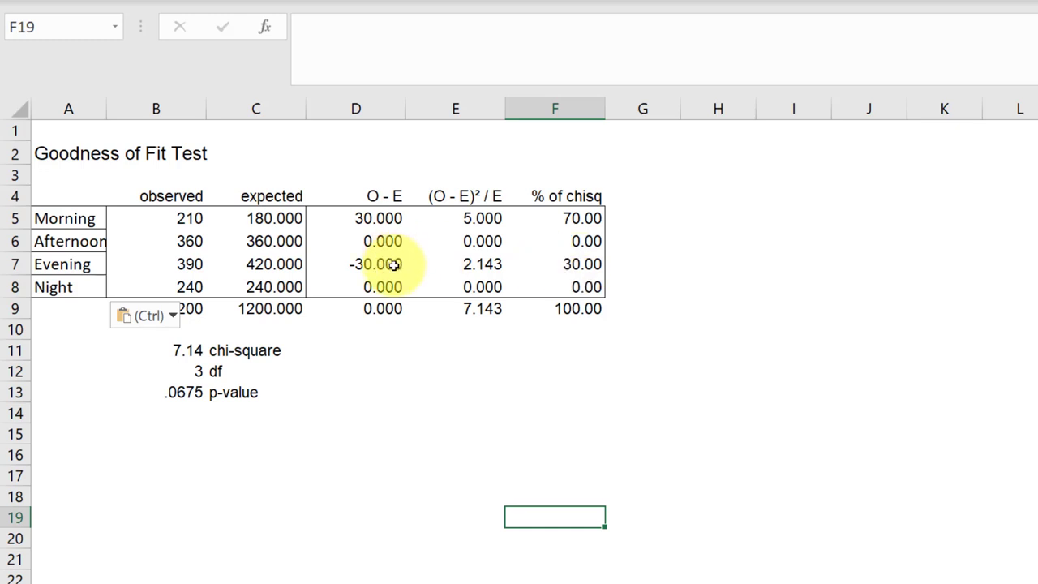
{"action": "left_click", "coordinate": [386, 378]}
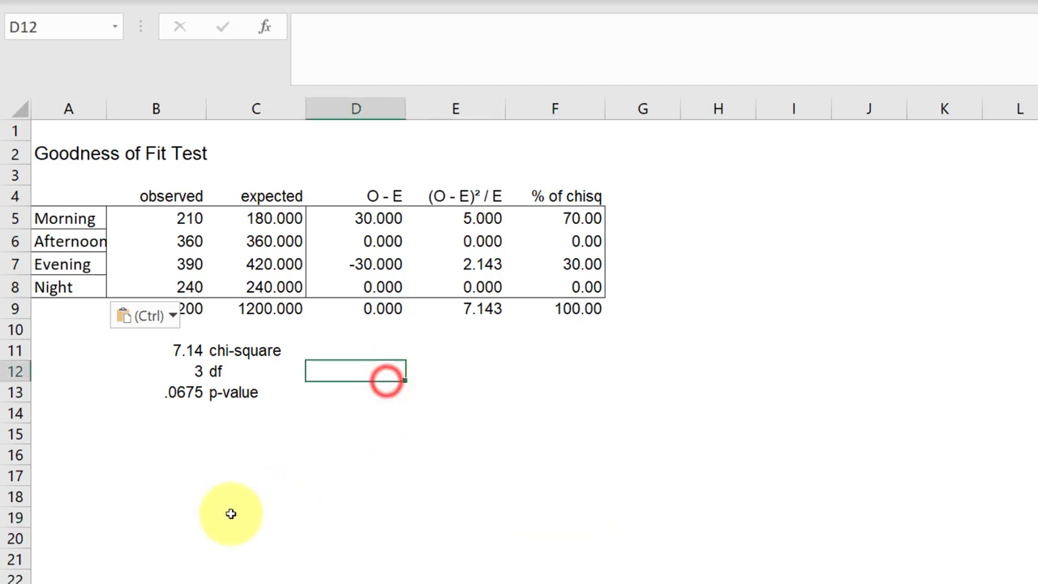
{"action": "key", "text": "Escape"}
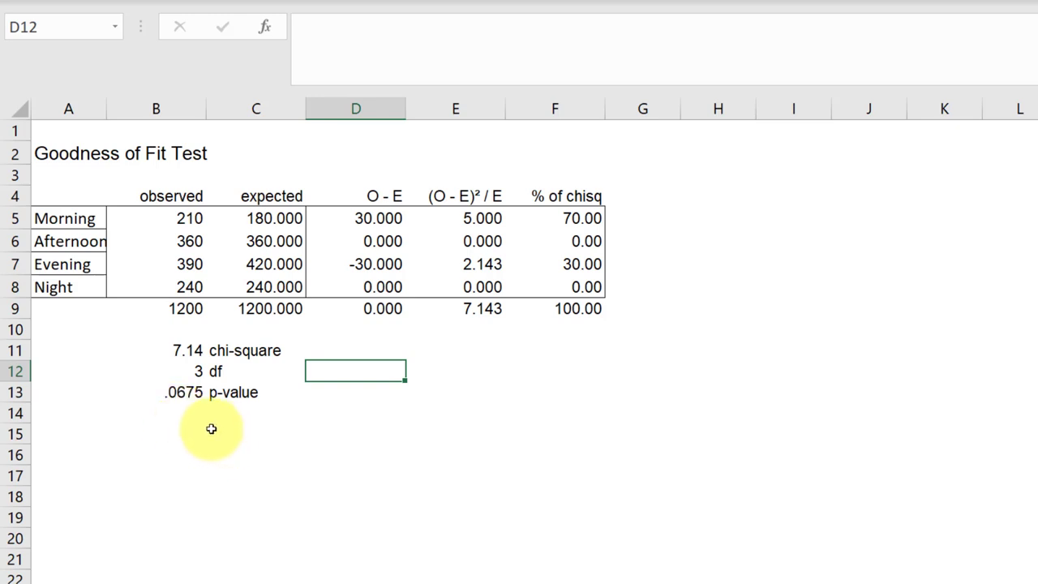
Add the label "critical" in C14, below the p-value label
{"action": "left_click", "coordinate": [237, 414]}
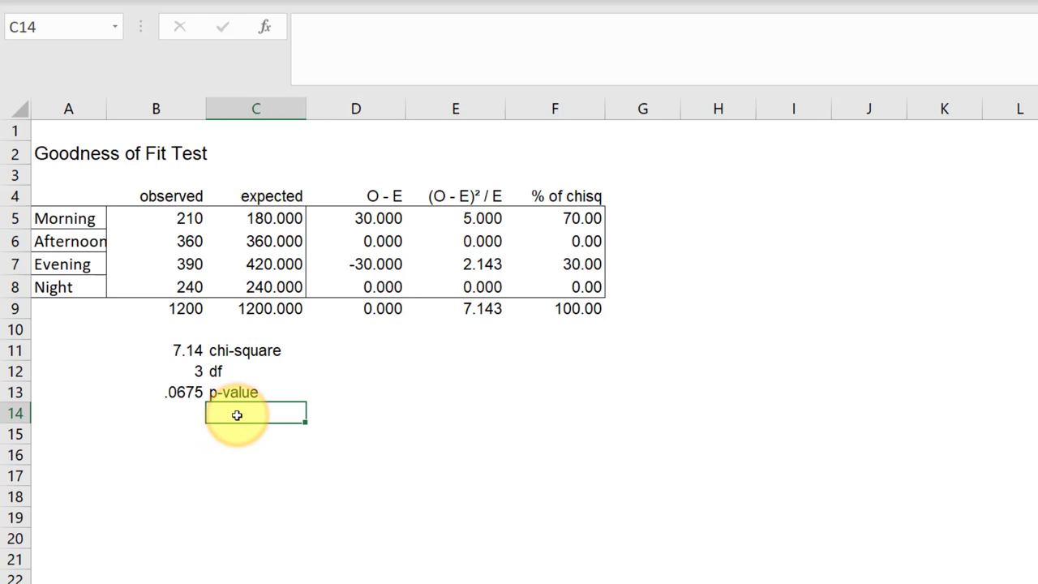
{"action": "type", "text": "critical"}
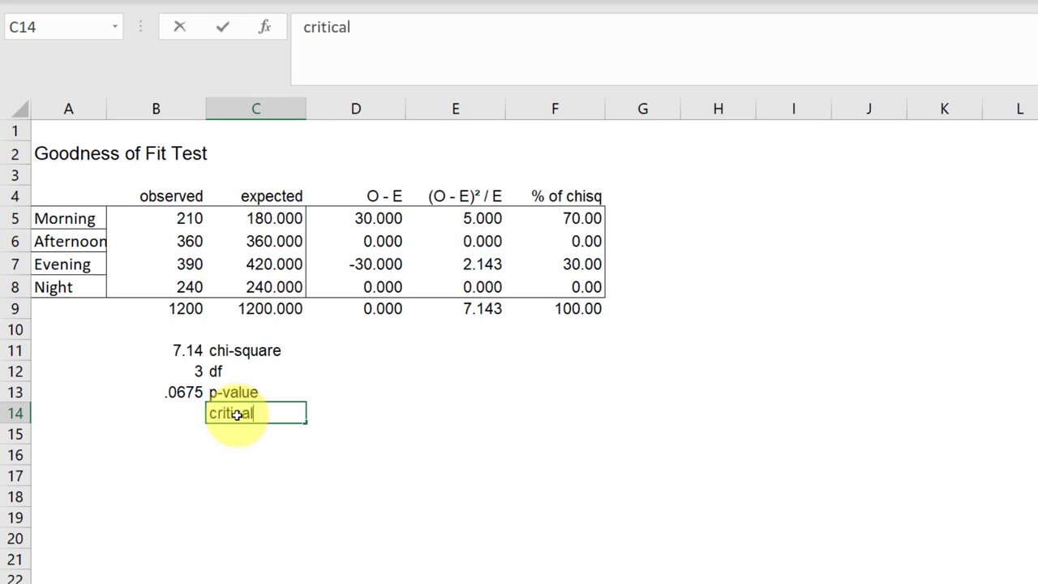
{"action": "left_click", "coordinate": [295, 516]}
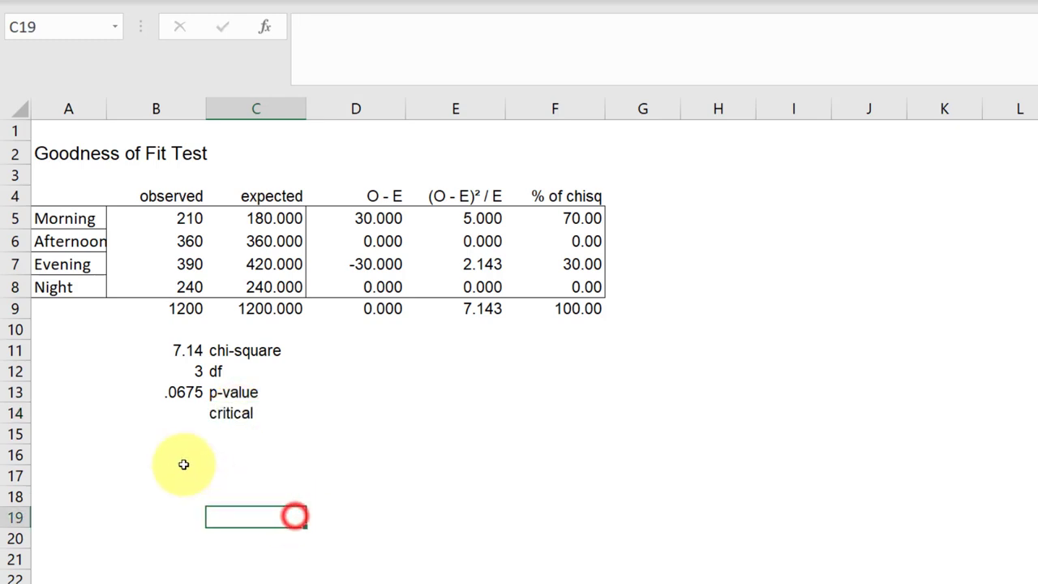
Calculate the chi-square critical value in B14 with =CHISQ.INV.RT(0.05,3)
{"action": "left_click", "coordinate": [183, 415]}
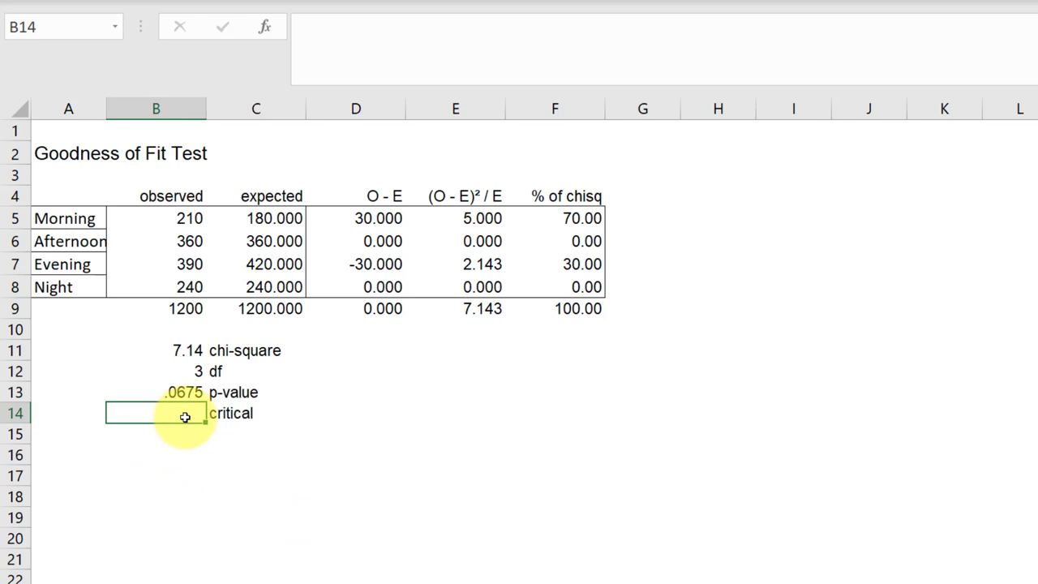
{"action": "type", "text": "="}
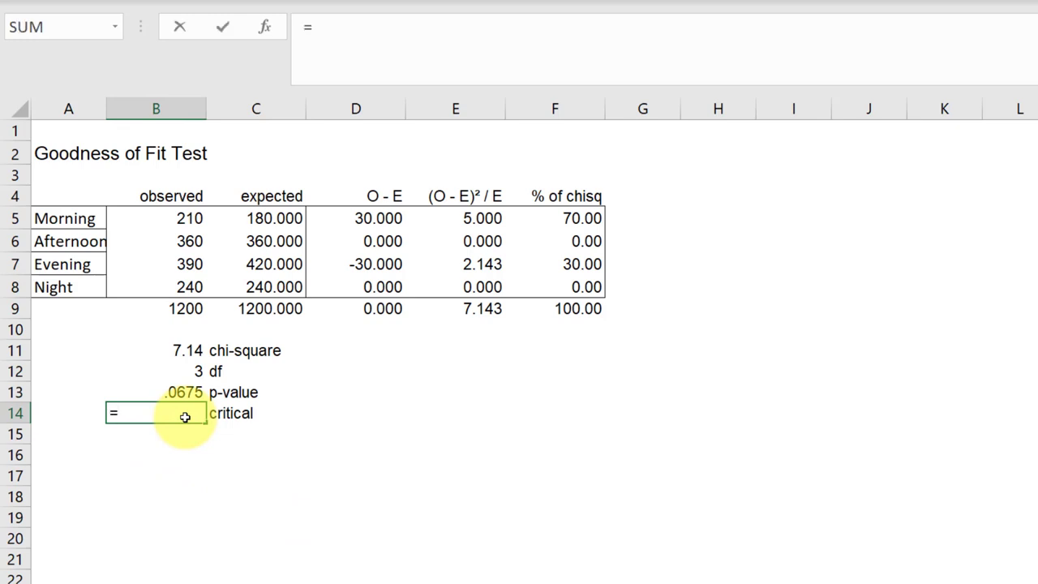
{"action": "type", "text": "chi"}
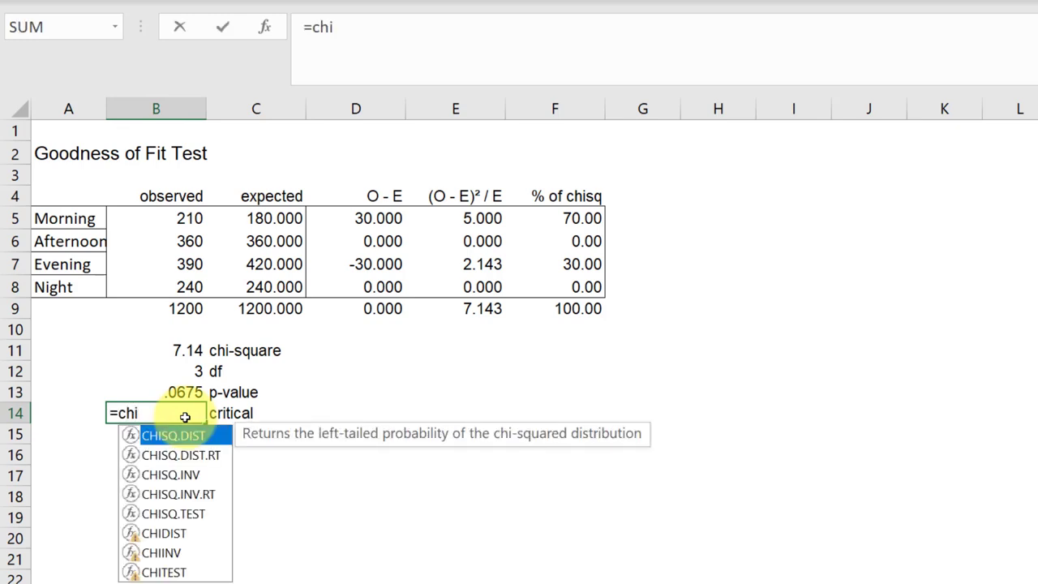
{"action": "double_click", "coordinate": [176, 494]}
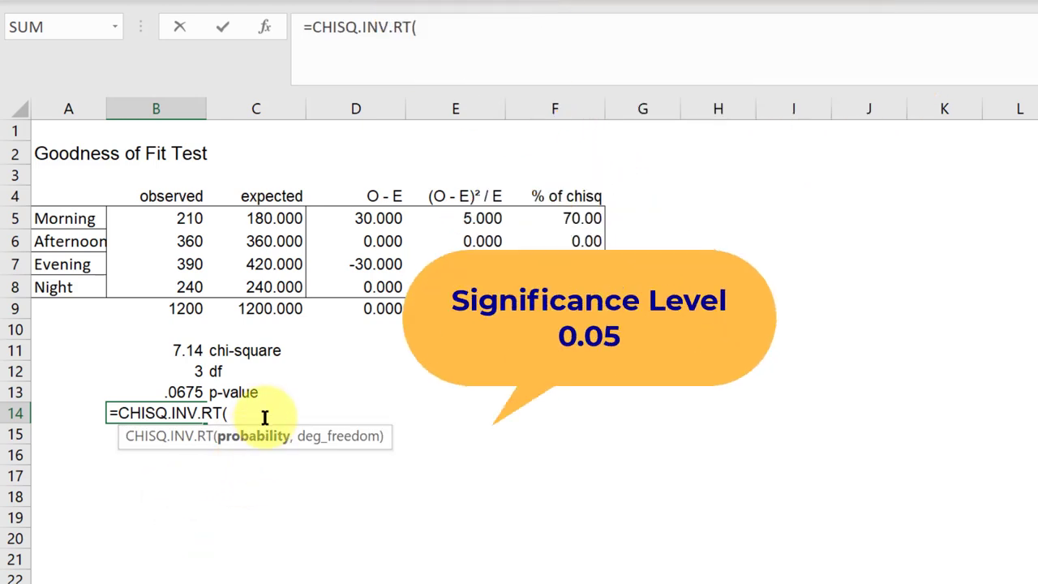
{"action": "type", "text": "0.05"}
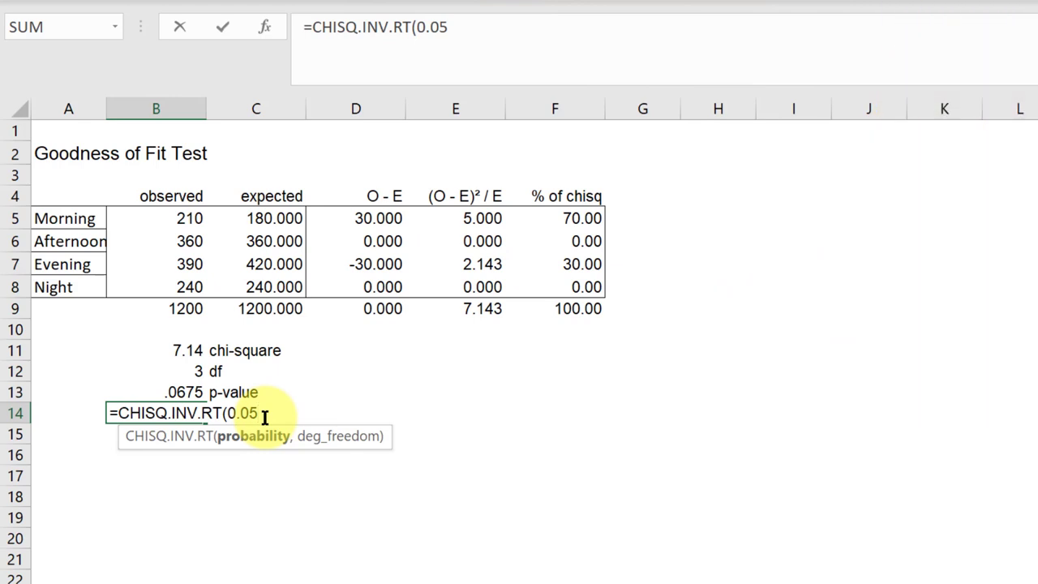
{"action": "type", "text": ","}
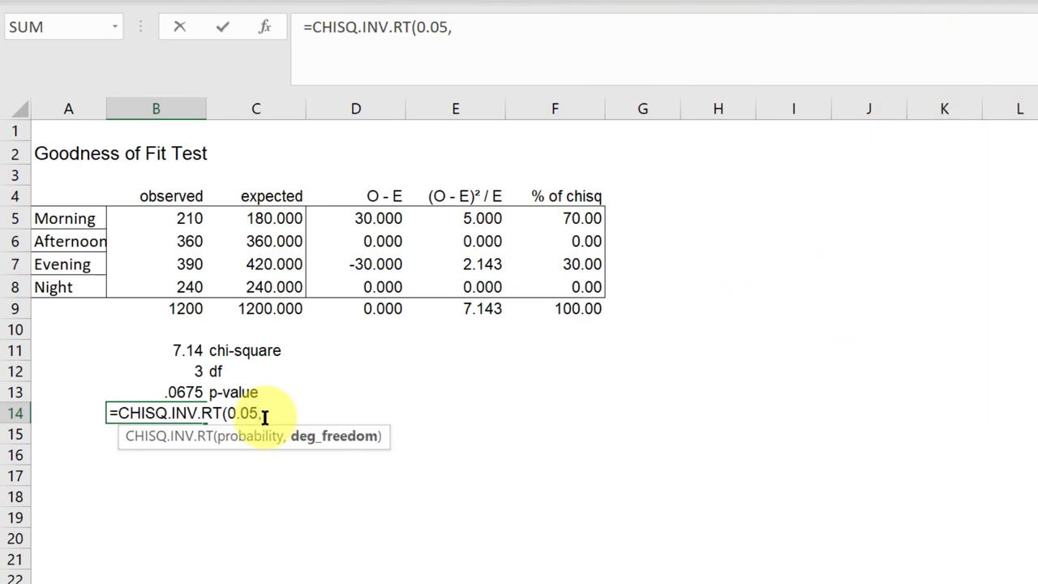
{"action": "type", "text": "3)"}
{"action": "key", "text": "Return"}
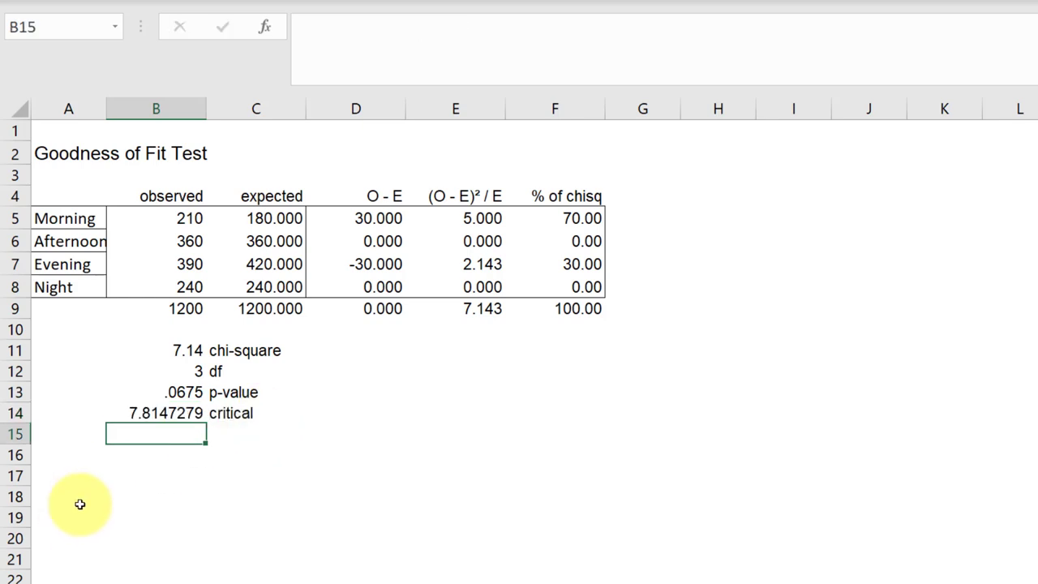